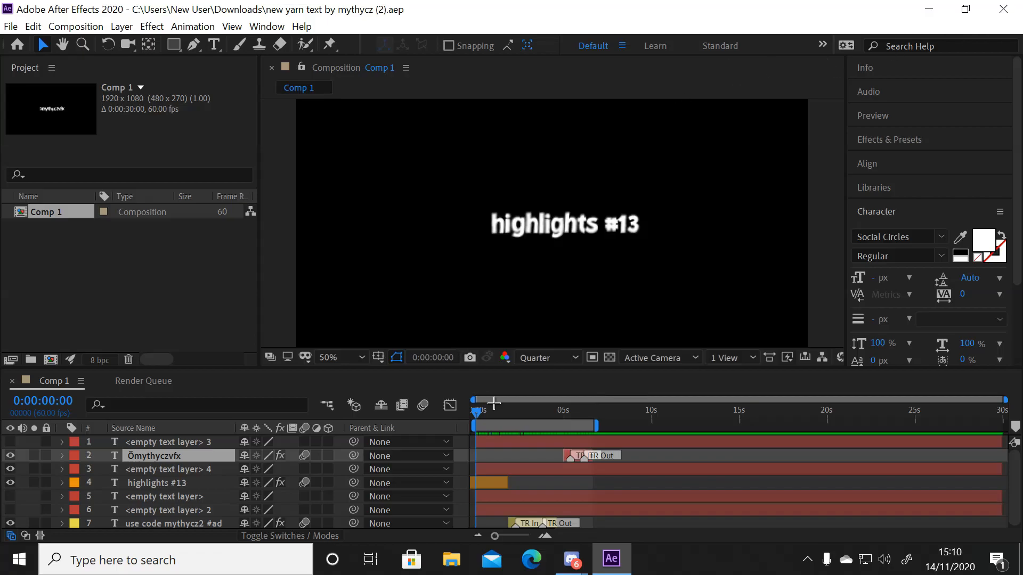
Step: Scrub the timeline to preview the yarn text animation before closing After Effects
mouse_move(476, 410)
mouse_down()
mouse_move(565, 429)
mouse_move(472, 412)
mouse_up()
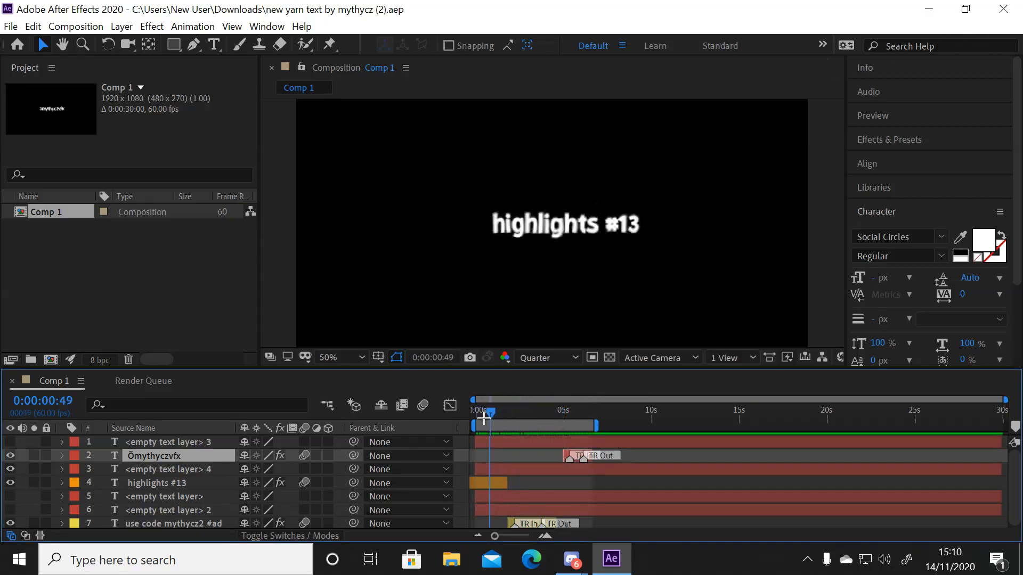
drag(477, 411, 510, 415)
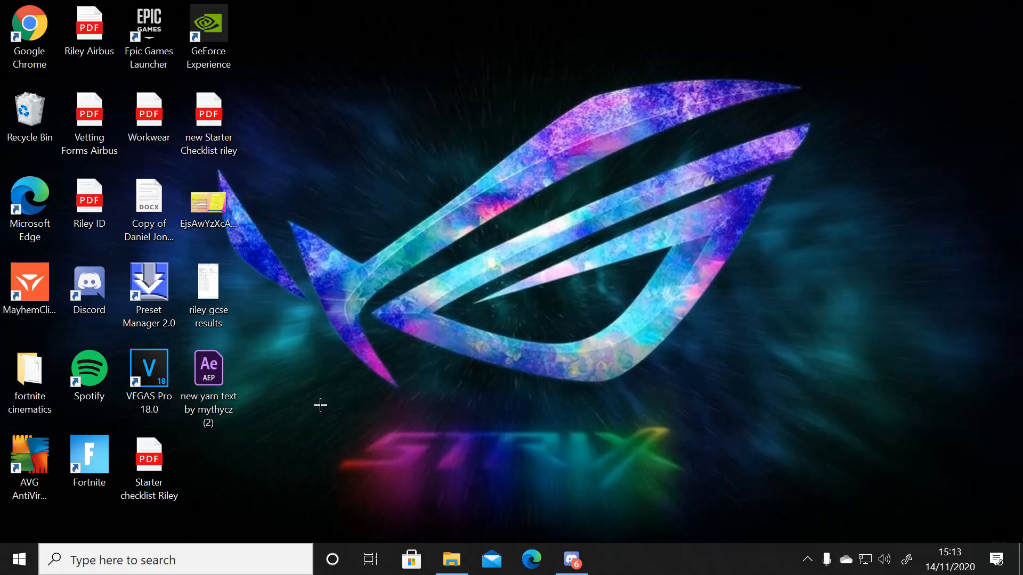
Step: Launch the 'new yarn text by mythycz (2)' AEP project from the desktop
double_click(208, 376)
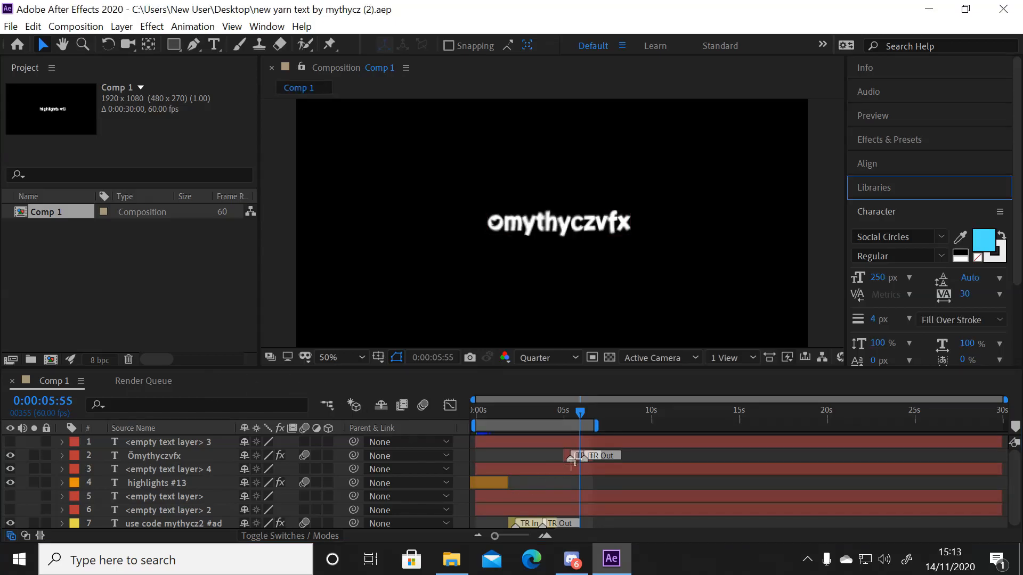
drag(585, 411, 483, 412)
click(166, 483)
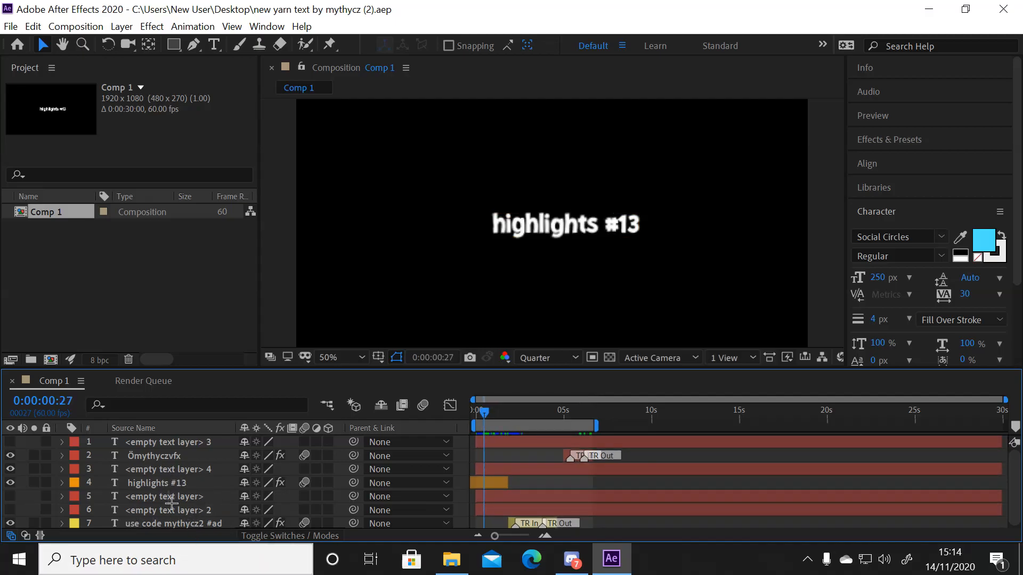
key(Home)
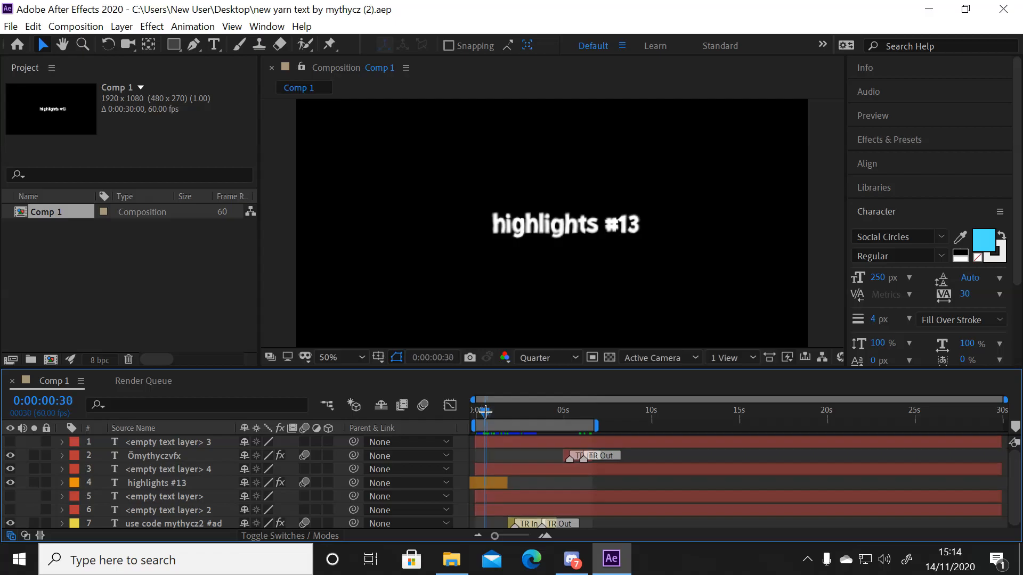
click(481, 260)
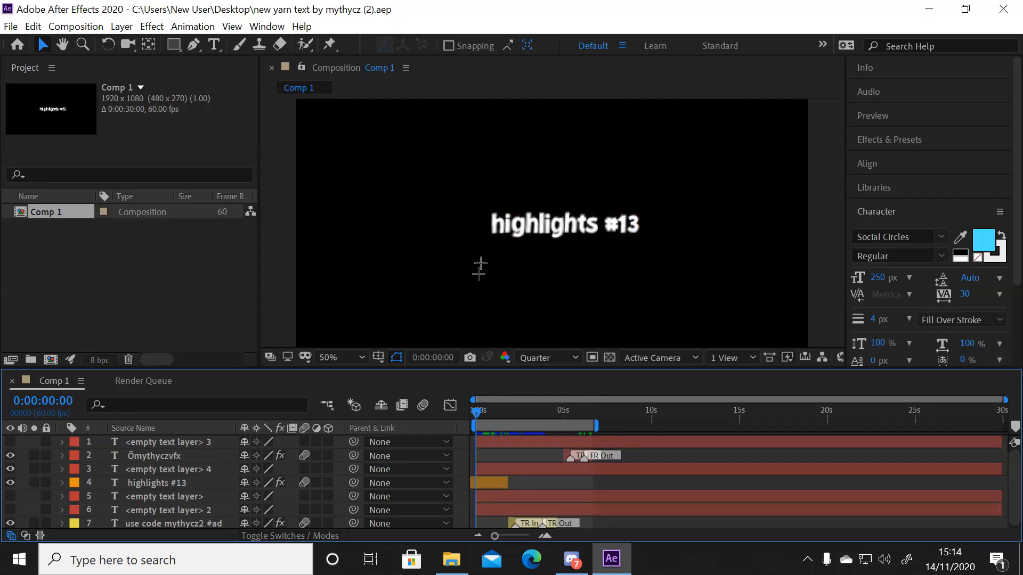
key(space)
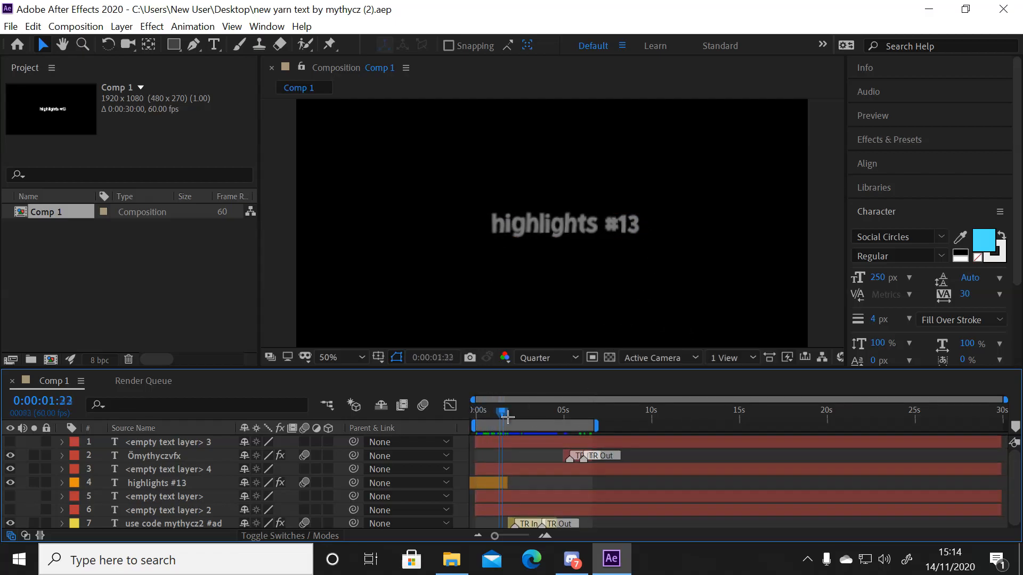
key(space)
click(569, 218)
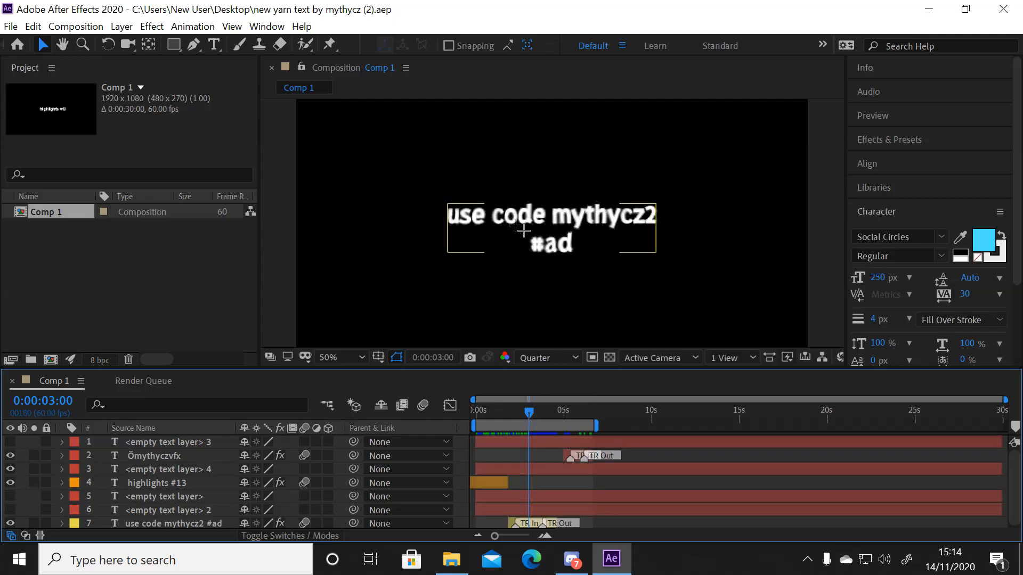
click(487, 197)
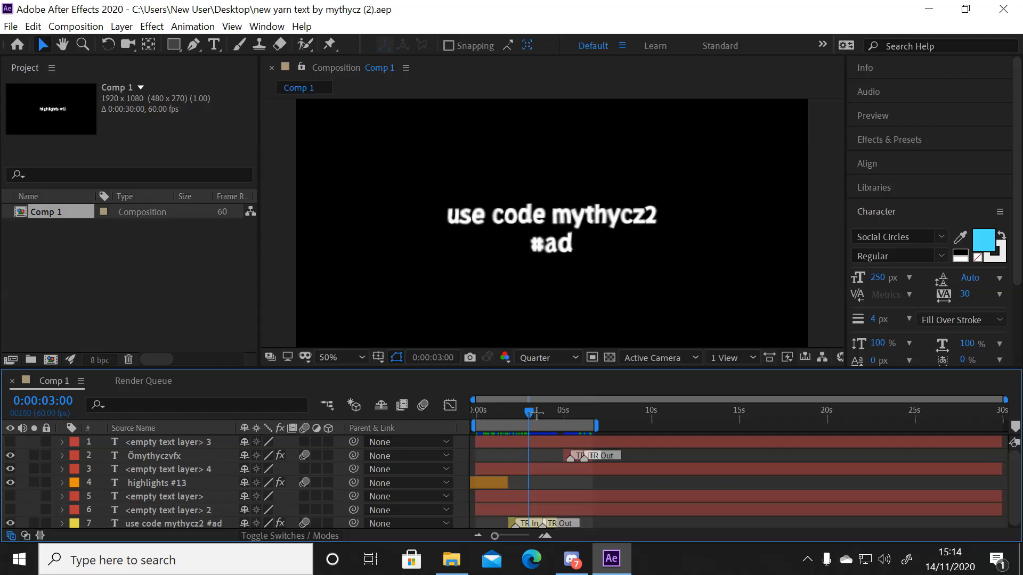
drag(531, 413, 586, 413)
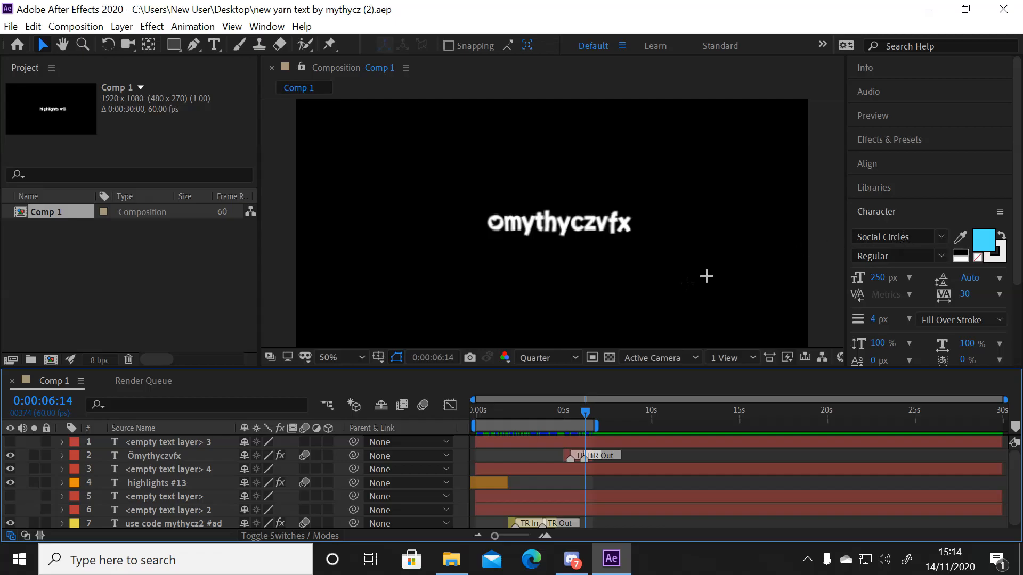
mouse_move(583, 415)
mouse_down()
mouse_move(517, 414)
mouse_move(568, 414)
mouse_up()
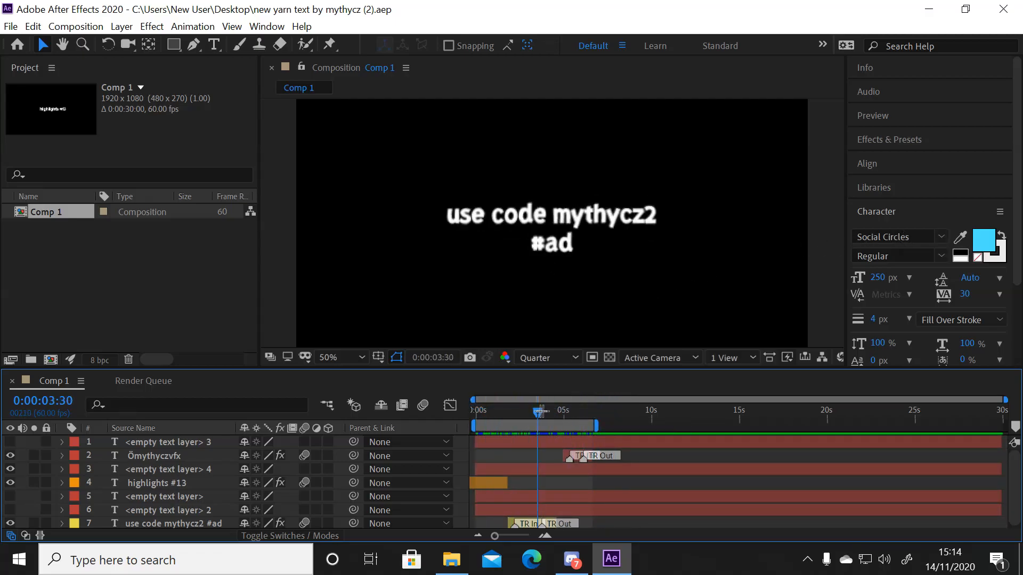
click(12, 27)
mouse_move(120, 259)
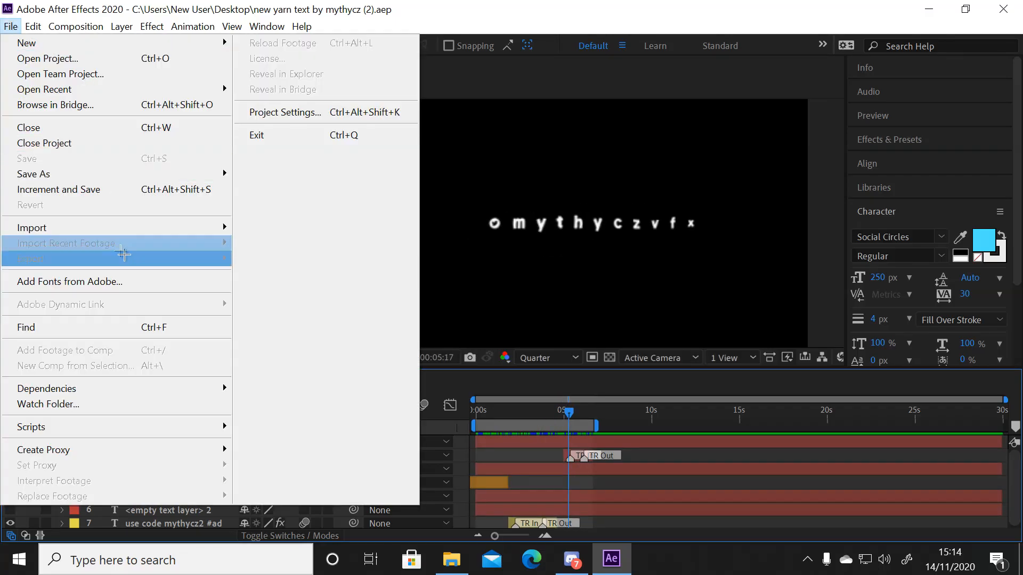
Step: Queue Comp 1 and set its output module to RGB+Alpha with Straight (Unmatted) colour
click(299, 276)
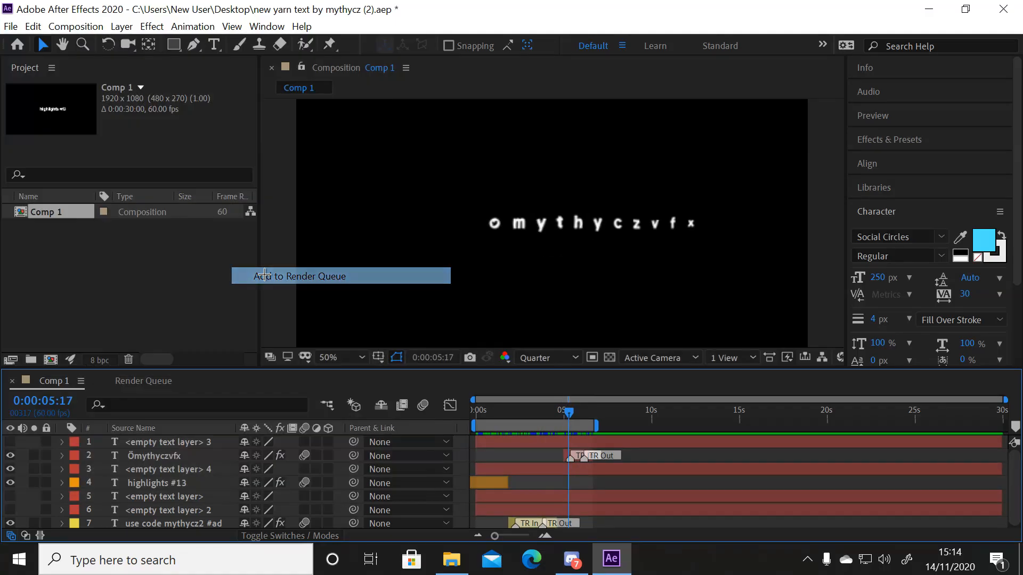
scroll(1015, 504, down, 1)
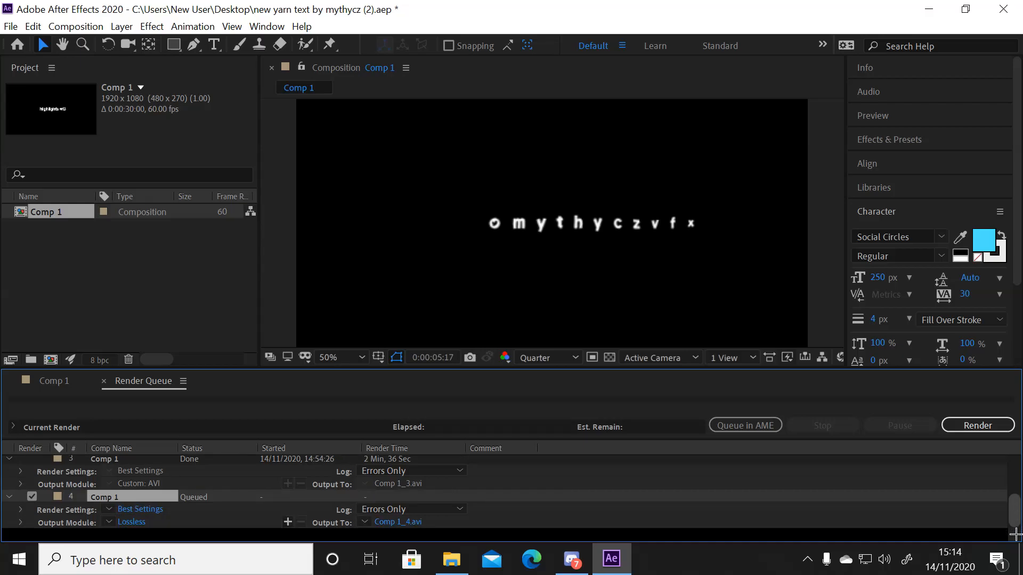
click(133, 522)
click(434, 163)
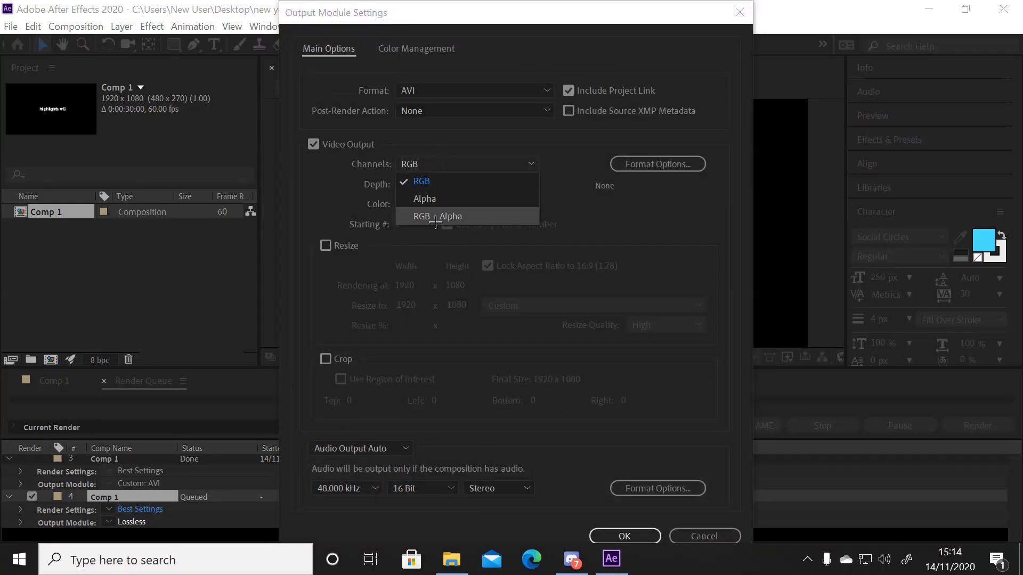
click(435, 215)
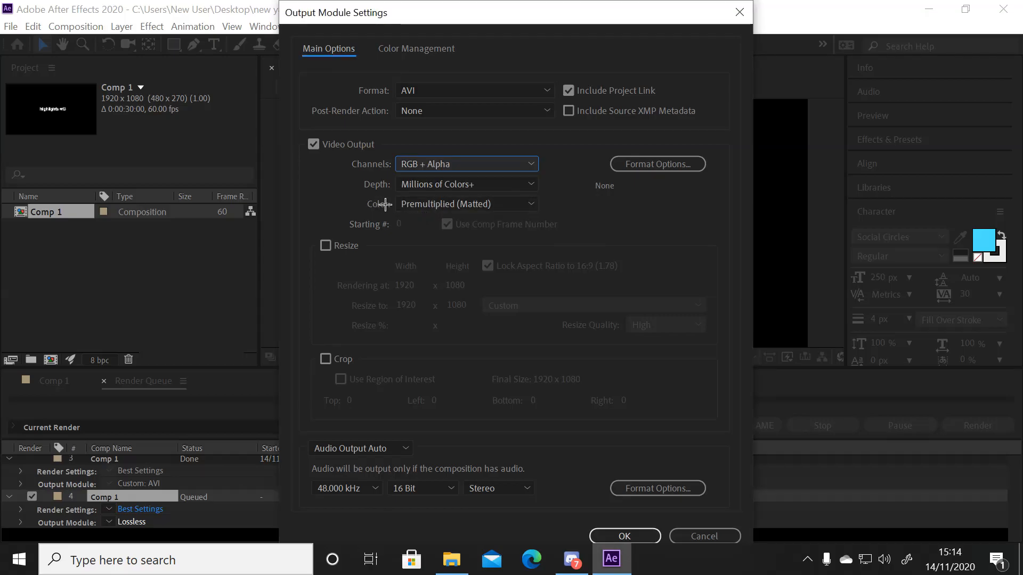
click(447, 204)
click(452, 221)
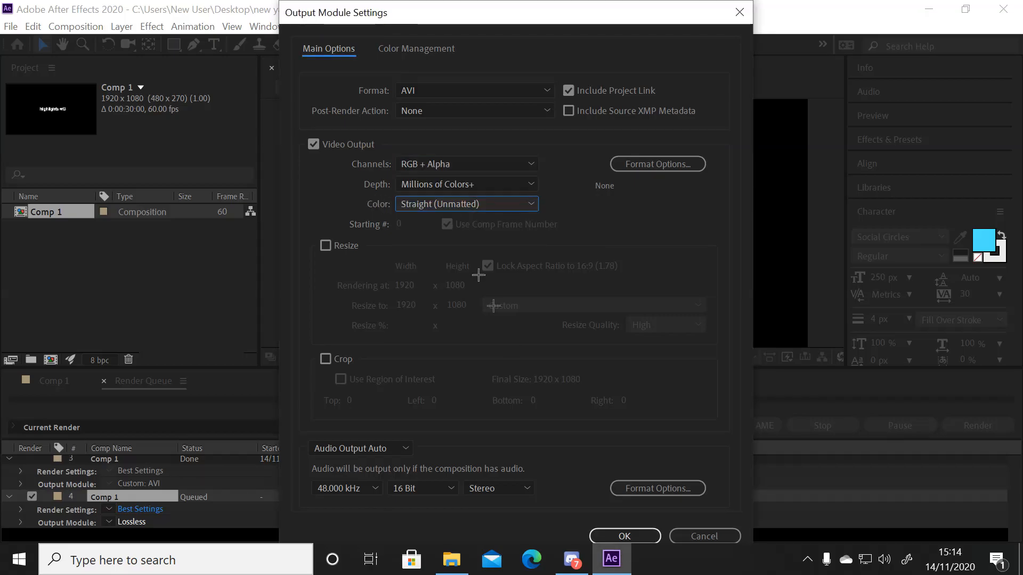
click(624, 535)
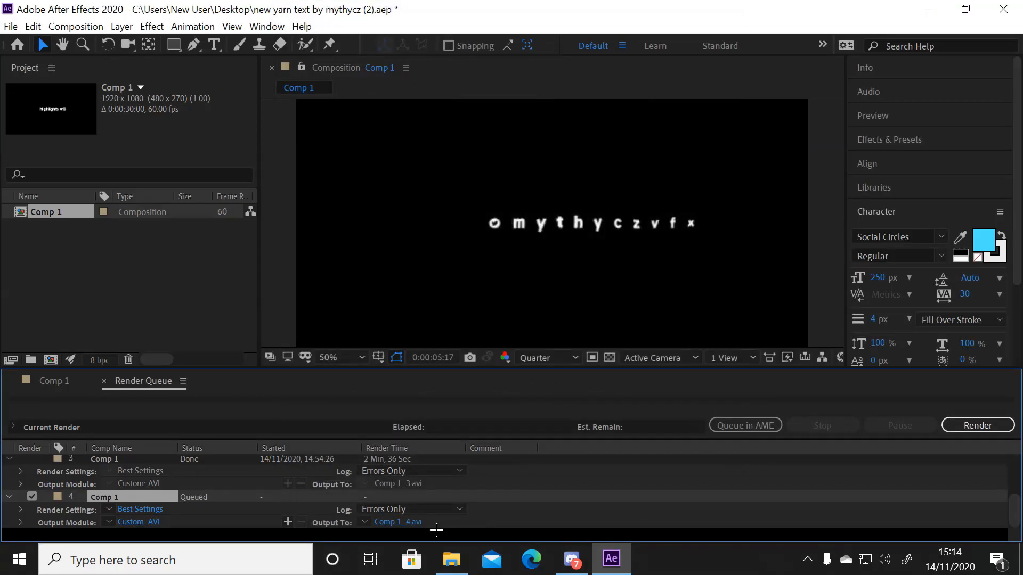
Step: Save the output as Comp 1_4.avi in the earlier renders folder and start rendering
click(397, 522)
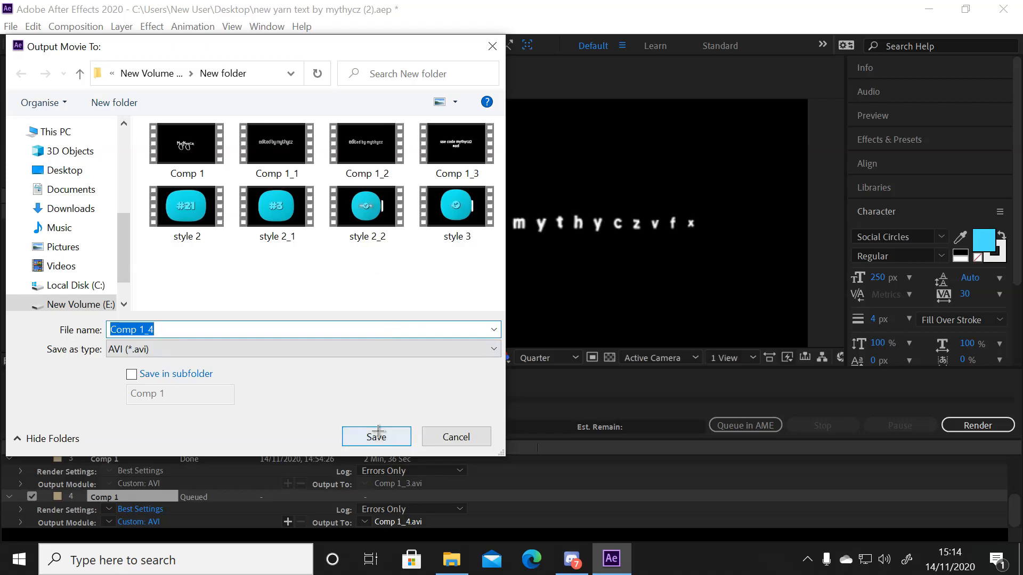
click(376, 437)
click(978, 426)
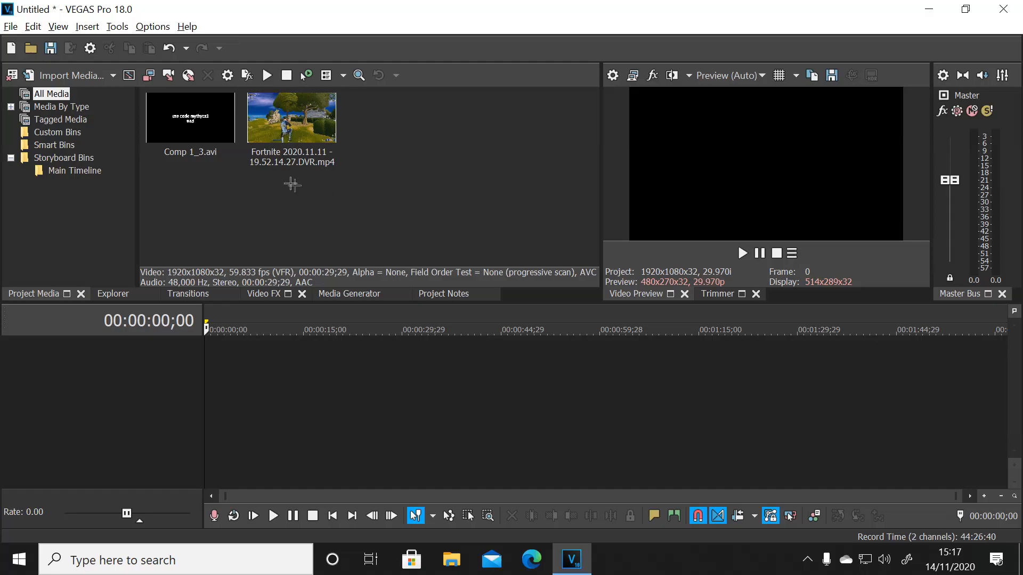
Step: Place the Fortnite footage on the timeline, matching project settings to it
drag(291, 120, 206, 362)
click(594, 235)
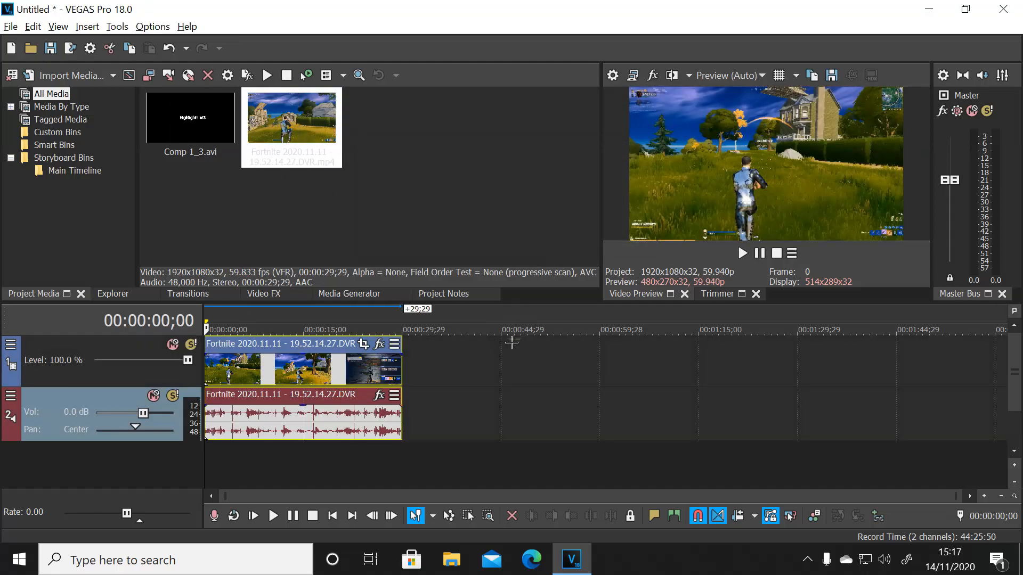
Step: Add a video track above and place Comp 1_3.avi on it, nudged slightly later
right_click(459, 360)
click(513, 197)
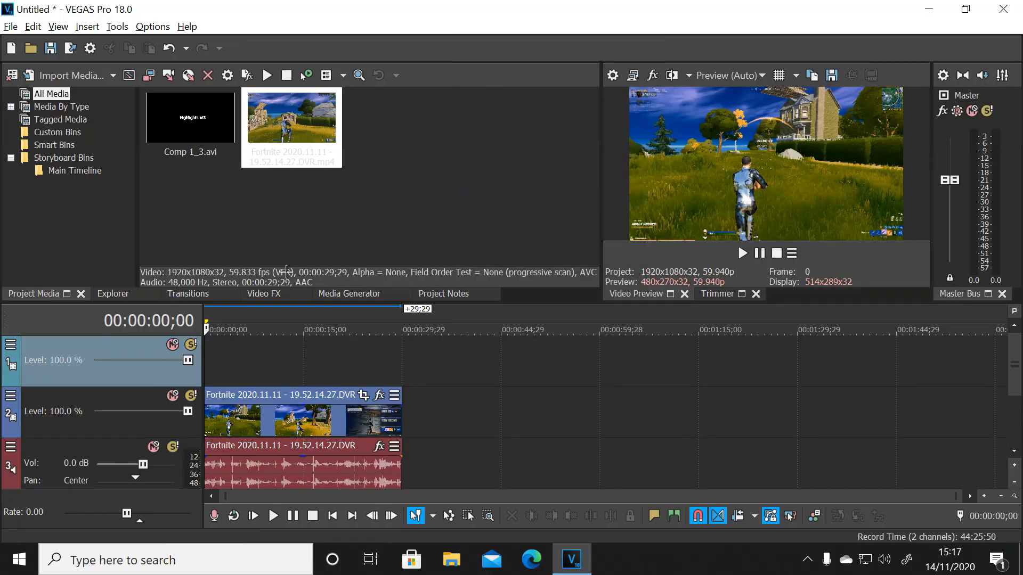
drag(189, 120, 208, 363)
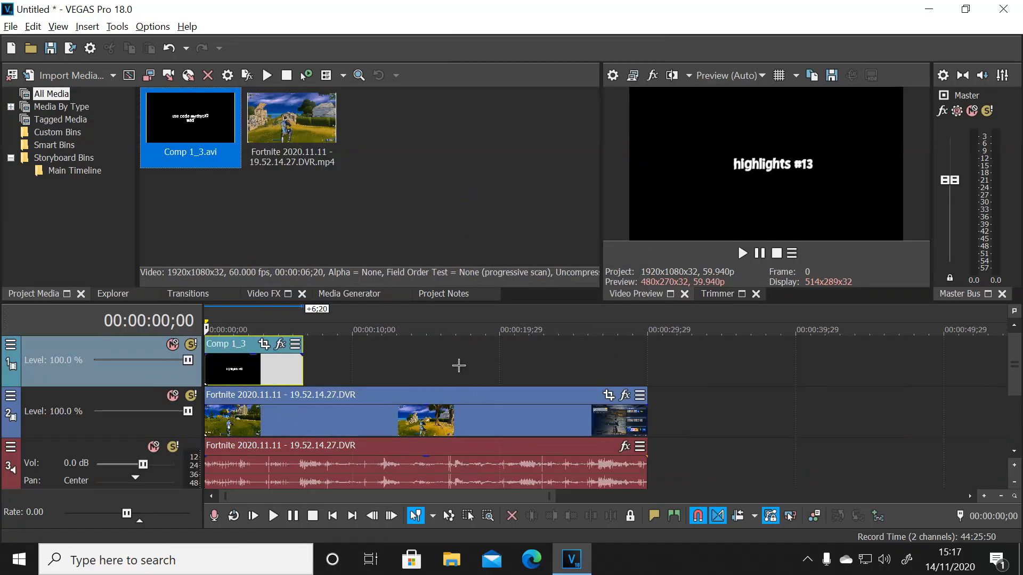
drag(254, 366, 275, 367)
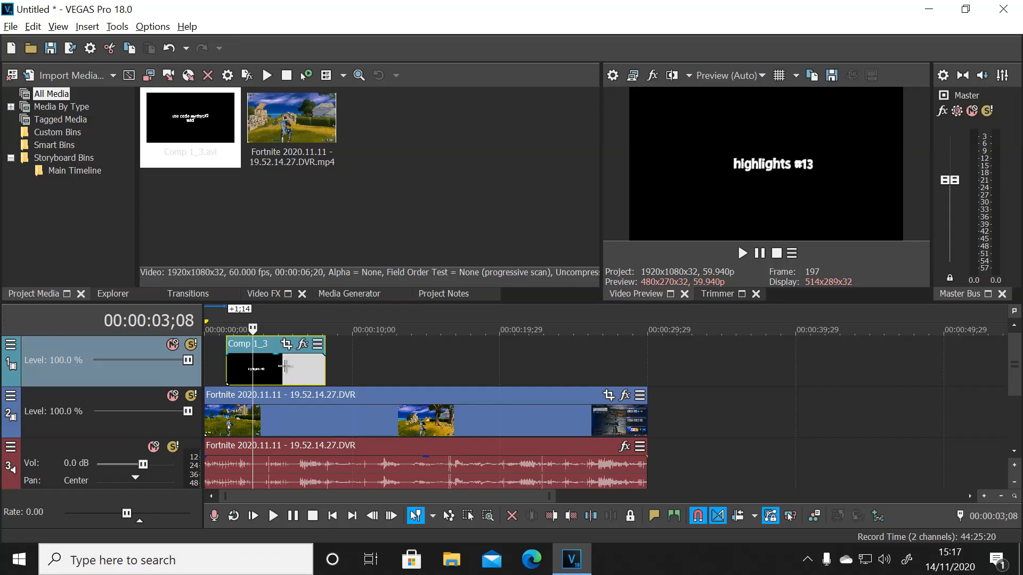
Step: Set Comp 1_3's alpha channel to Straight (unmatted) in its media properties
right_click(252, 372)
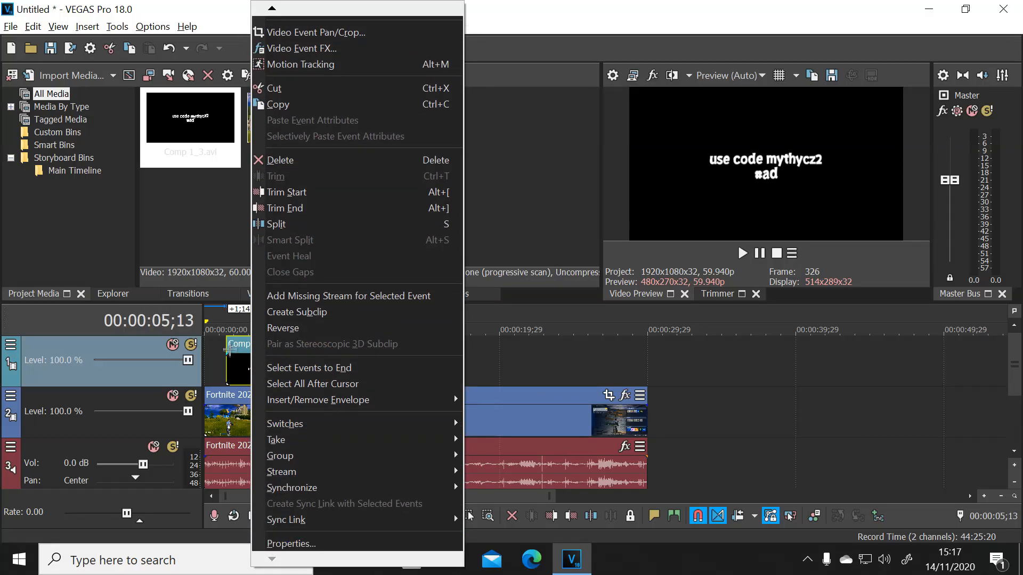
click(233, 366)
right_click(233, 366)
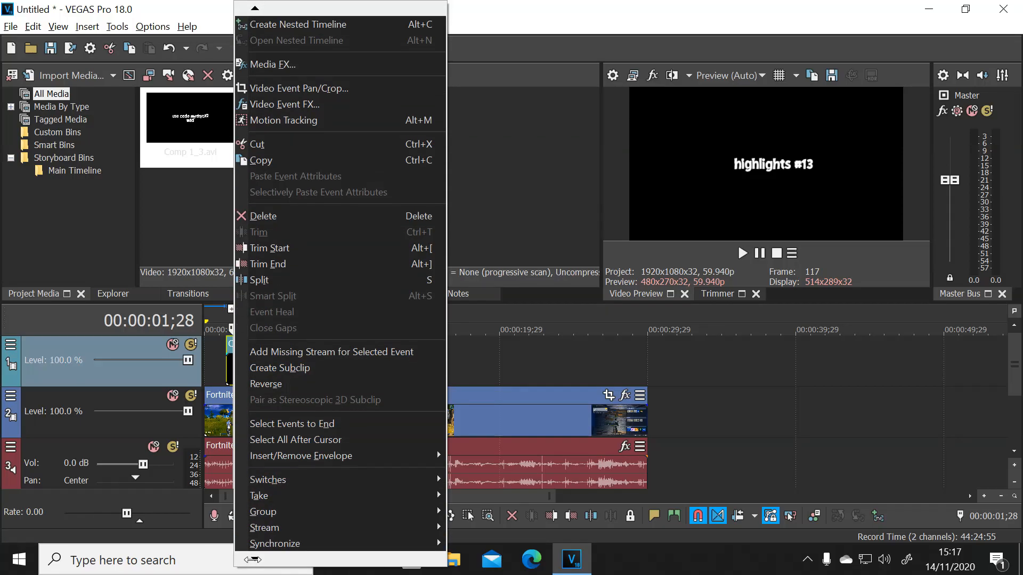
click(274, 544)
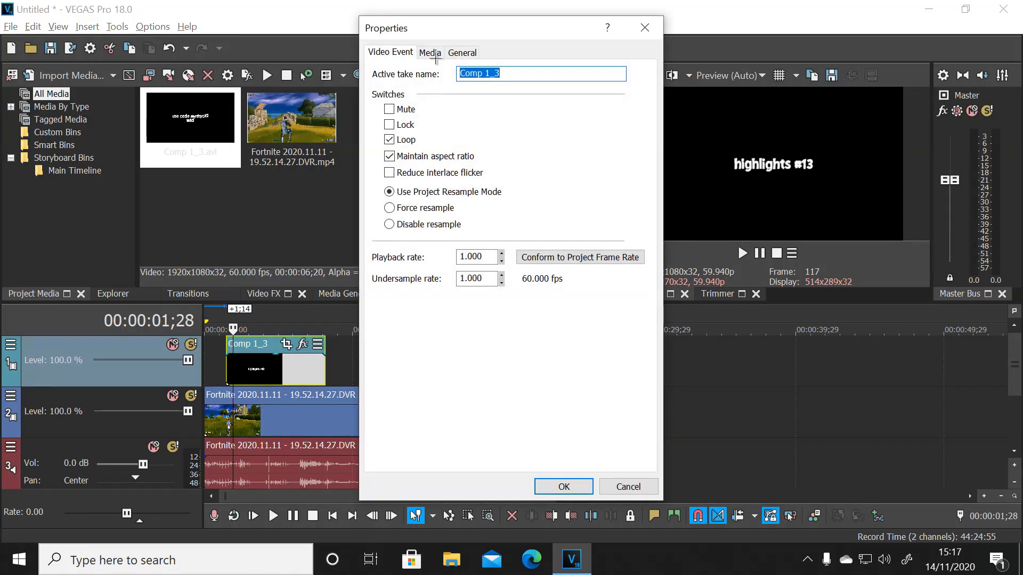
click(430, 53)
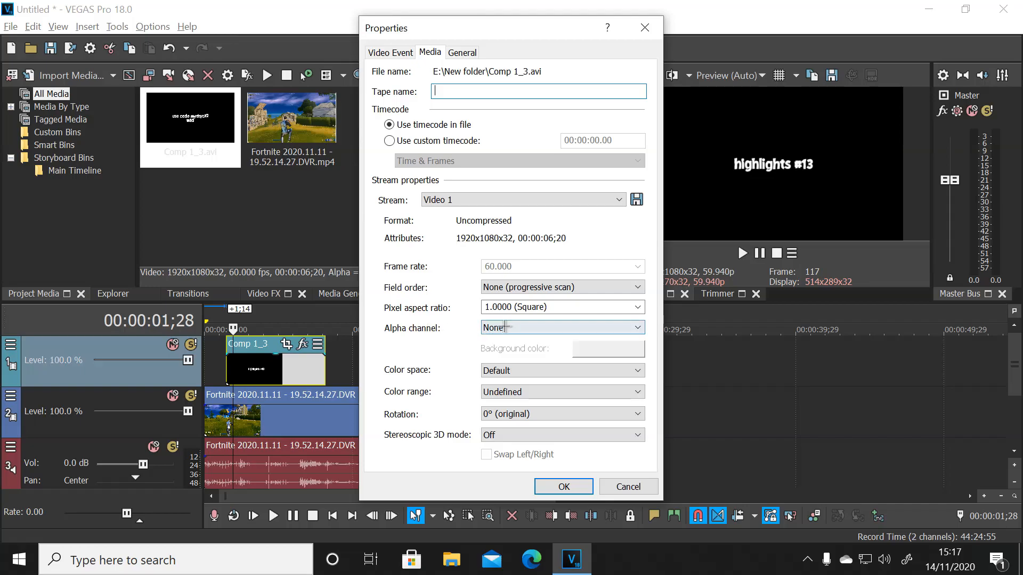
click(506, 327)
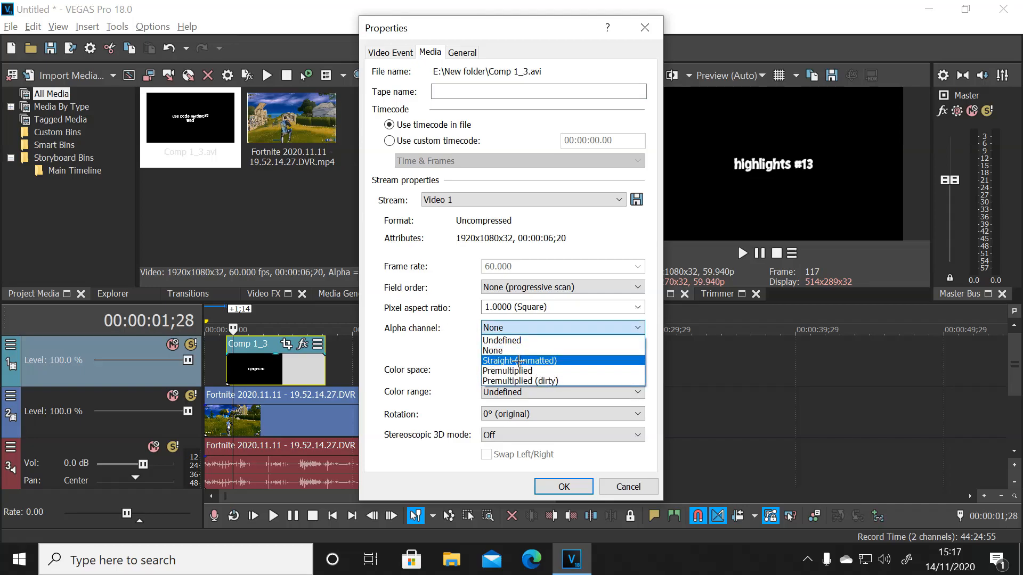
click(520, 360)
click(563, 487)
scroll(544, 464, up, 1)
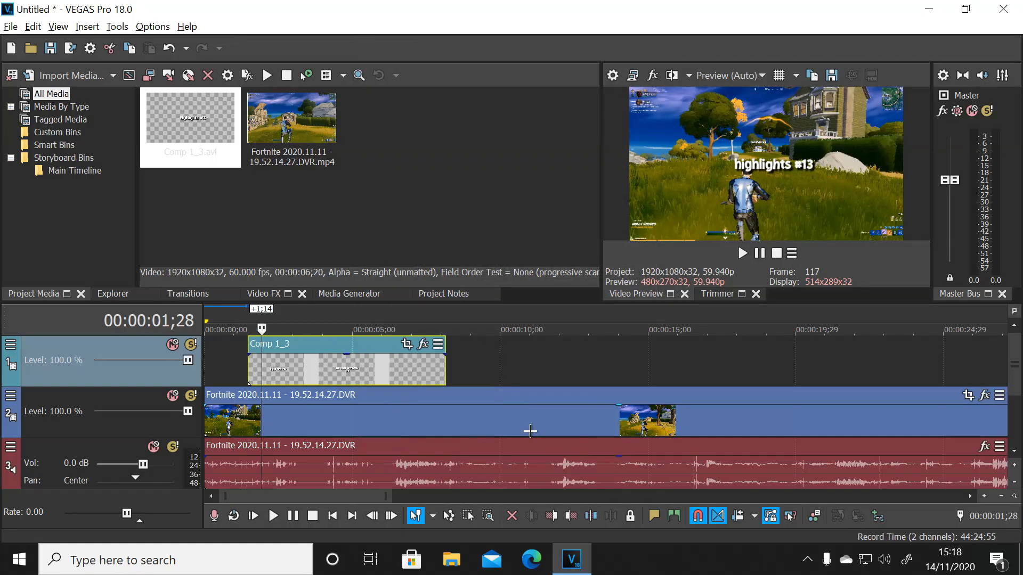
click(288, 368)
Step: Check the overlay by scrubbing, then move Comp 1_3 to 00:00:00;00 and return the playhead home
drag(297, 368, 411, 371)
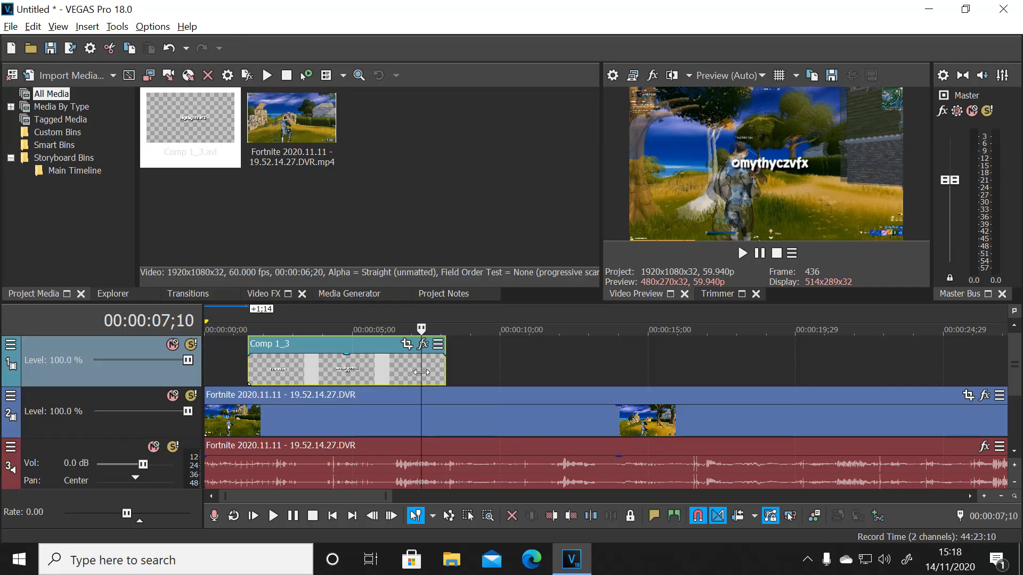
drag(411, 372, 231, 364)
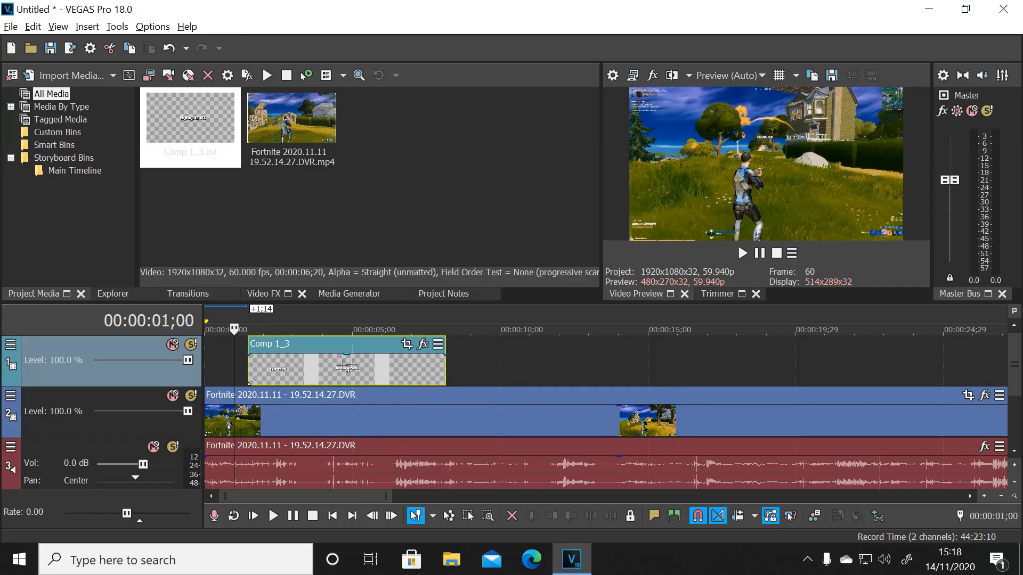
scroll(344, 368, down, 3)
drag(328, 367, 283, 364)
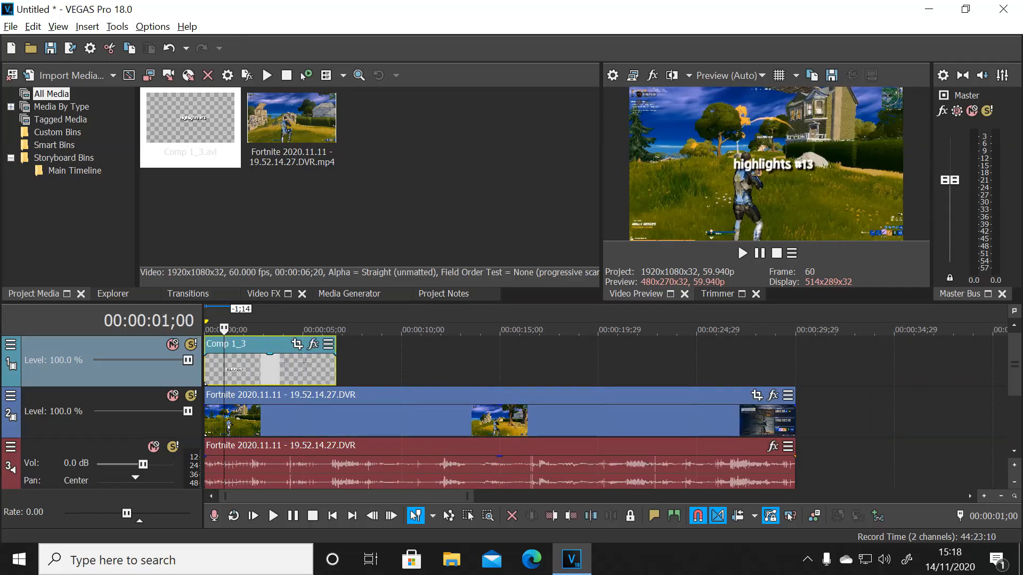
scroll(284, 364, up, 3)
key(Home)
scroll(344, 368, down, 3)
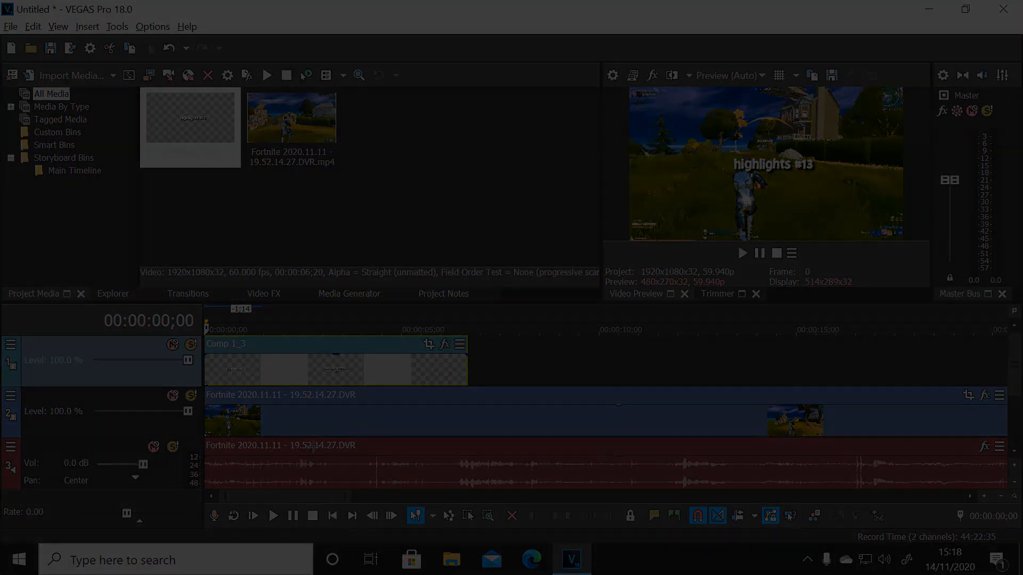